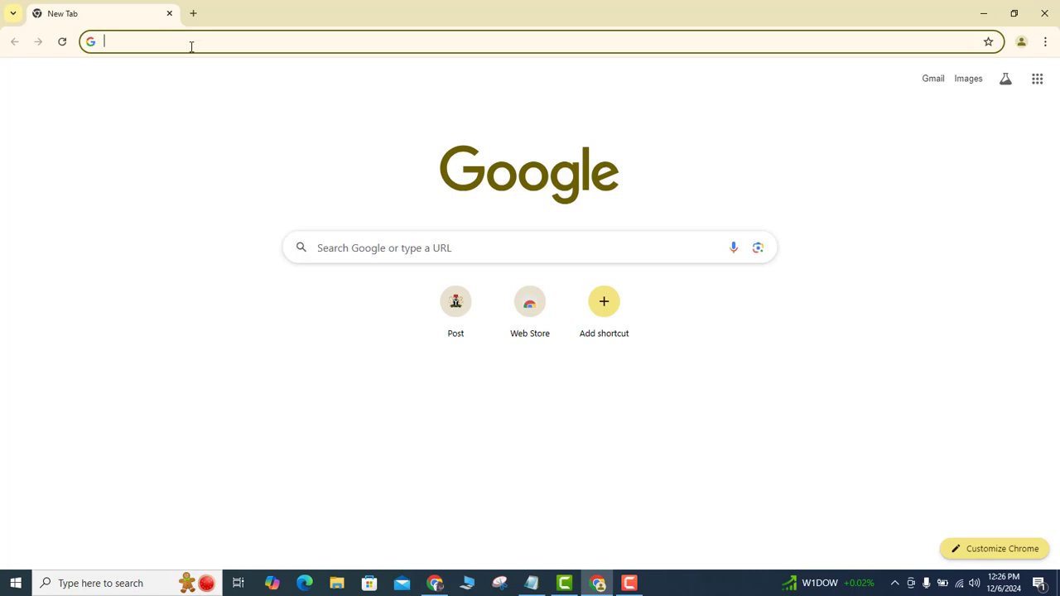
Open the Corporate Affairs Commission registration portal at pre.cac.gov.ng
{"action": "type", "text": "pre"}
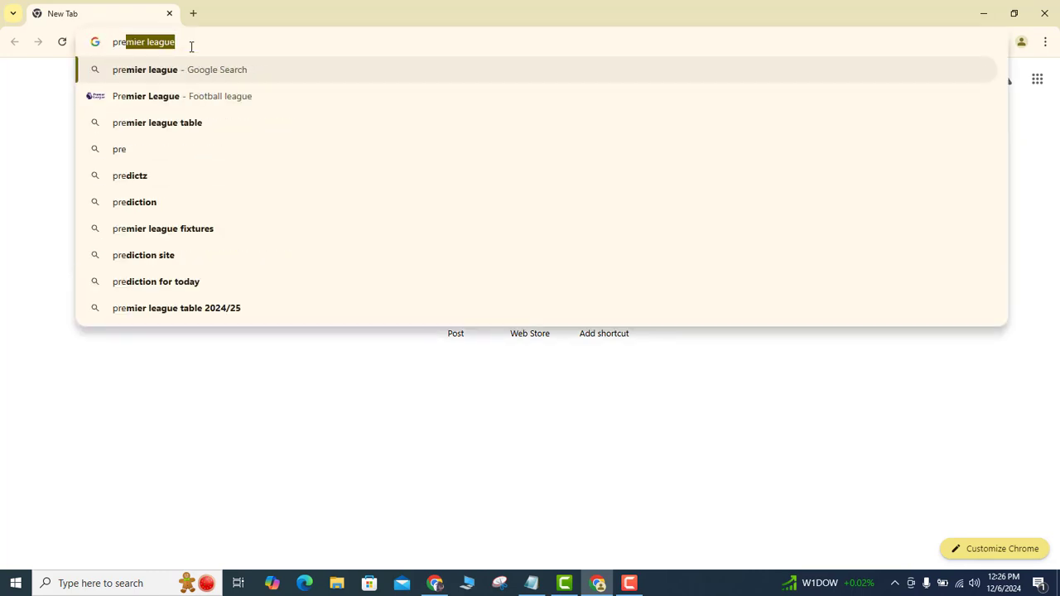
{"action": "type", "text": ".c"}
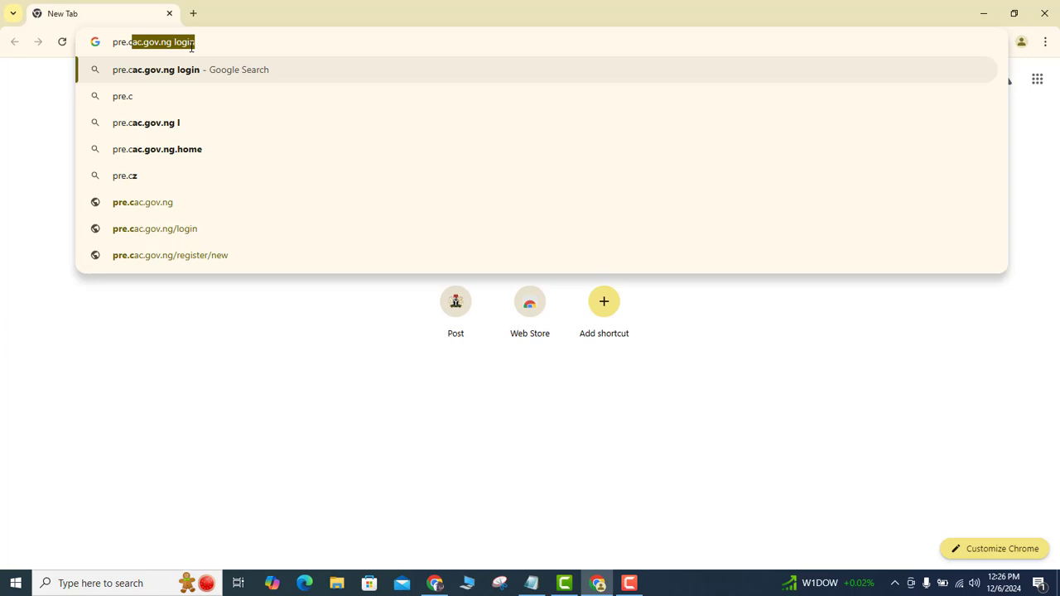
{"action": "left_click", "coordinate": [204, 44]}
{"action": "key", "text": "BackSpace"}
{"action": "key", "text": "BackSpace"}
{"action": "key", "text": "BackSpace"}
{"action": "key", "text": "BackSpace"}
{"action": "key", "text": "BackSpace"}
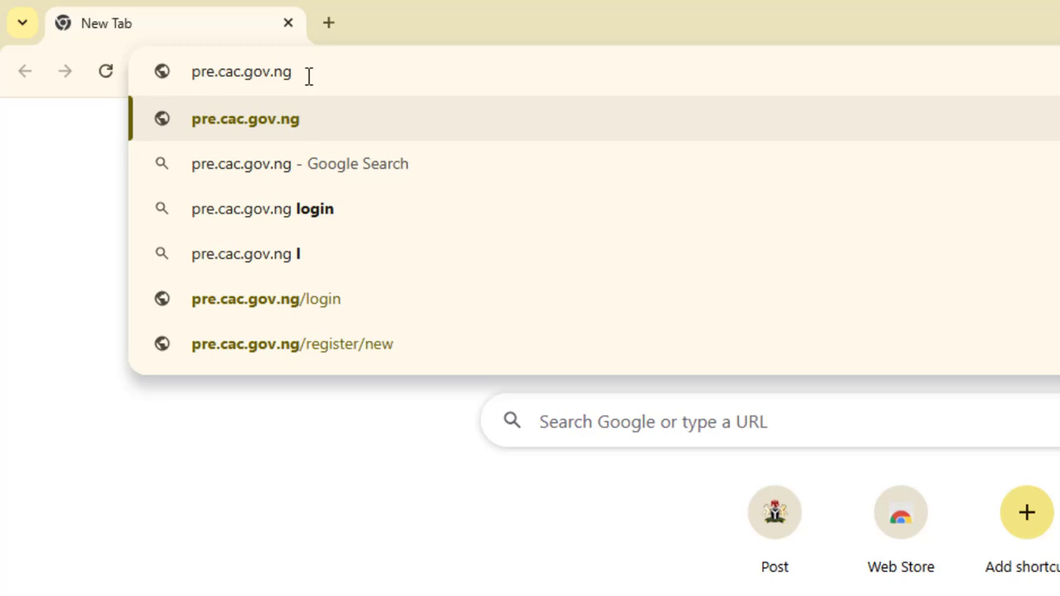
{"action": "key", "text": "Return"}
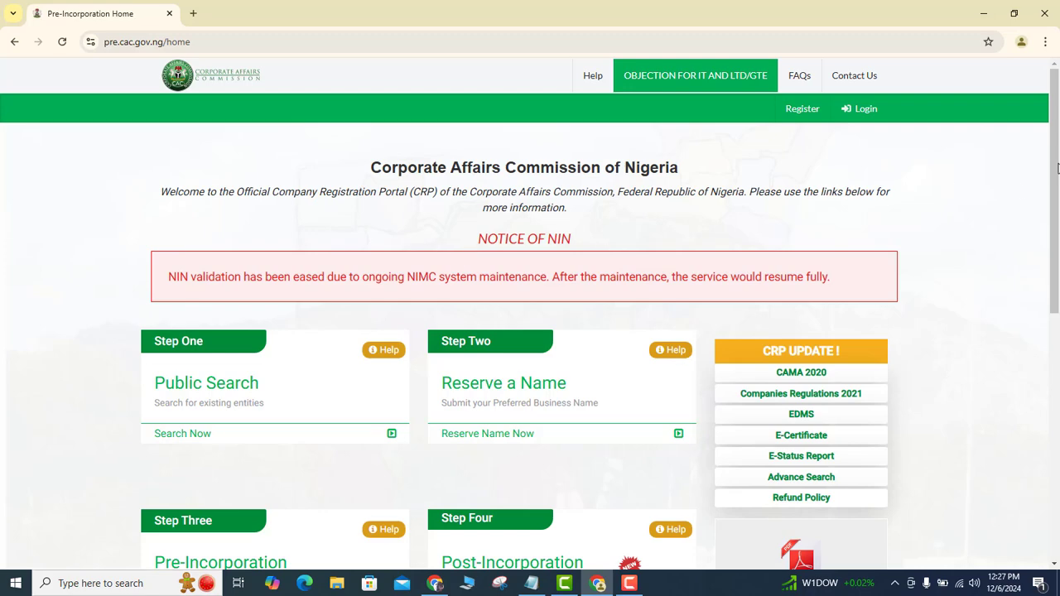
Look over the portal's home page and open the registration form for a new account
{"action": "scroll", "coordinate": [1057, 169], "scroll_direction": "down", "scroll_amount": 3}
{"action": "scroll", "coordinate": [1057, 169], "scroll_direction": "up", "scroll_amount": 2}
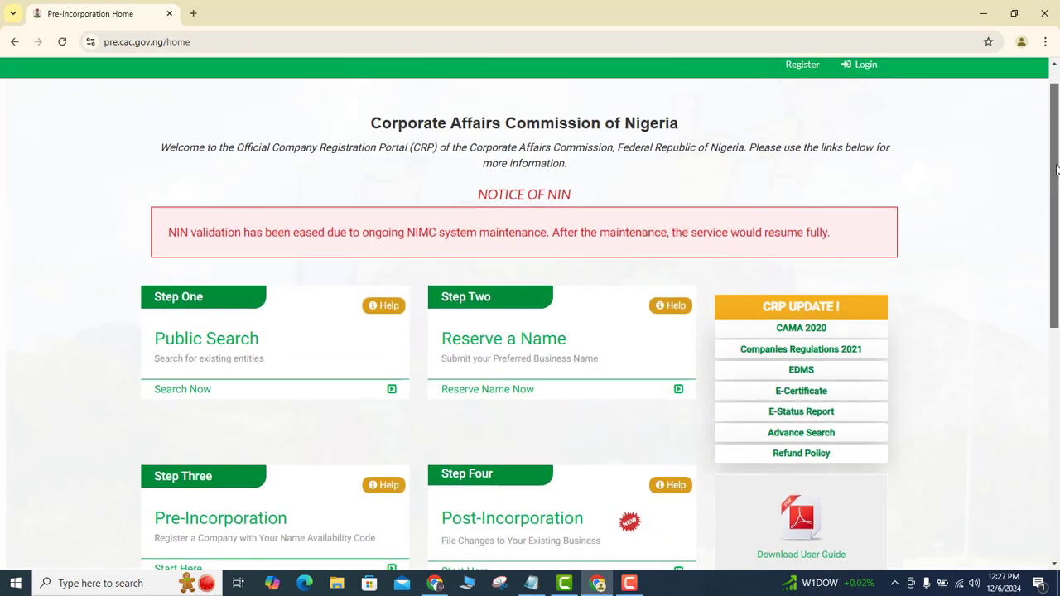
{"action": "scroll", "coordinate": [1056, 169], "scroll_direction": "up", "scroll_amount": 1}
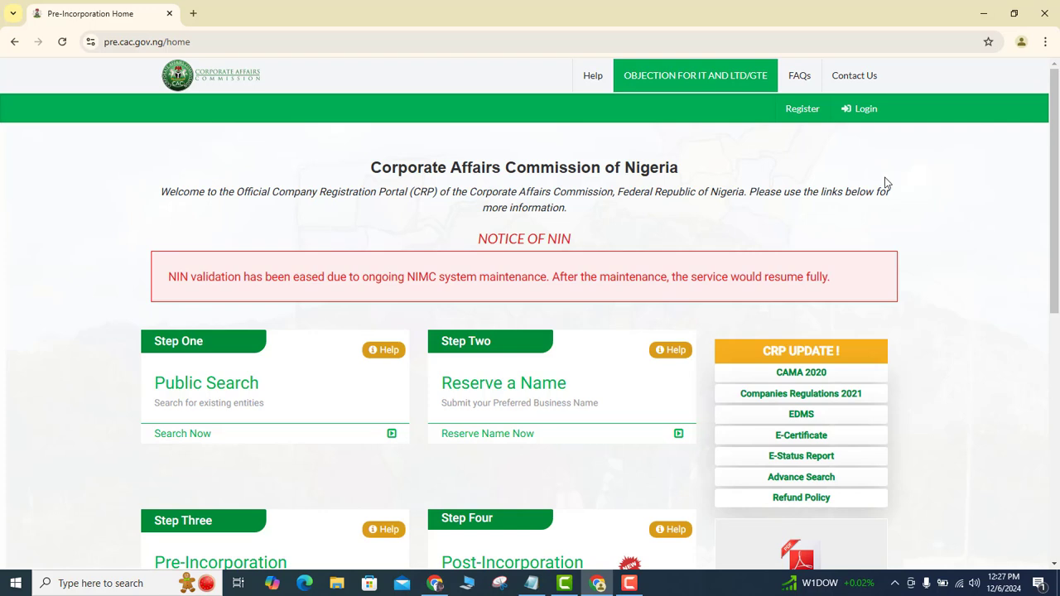
{"action": "left_click", "coordinate": [802, 111]}
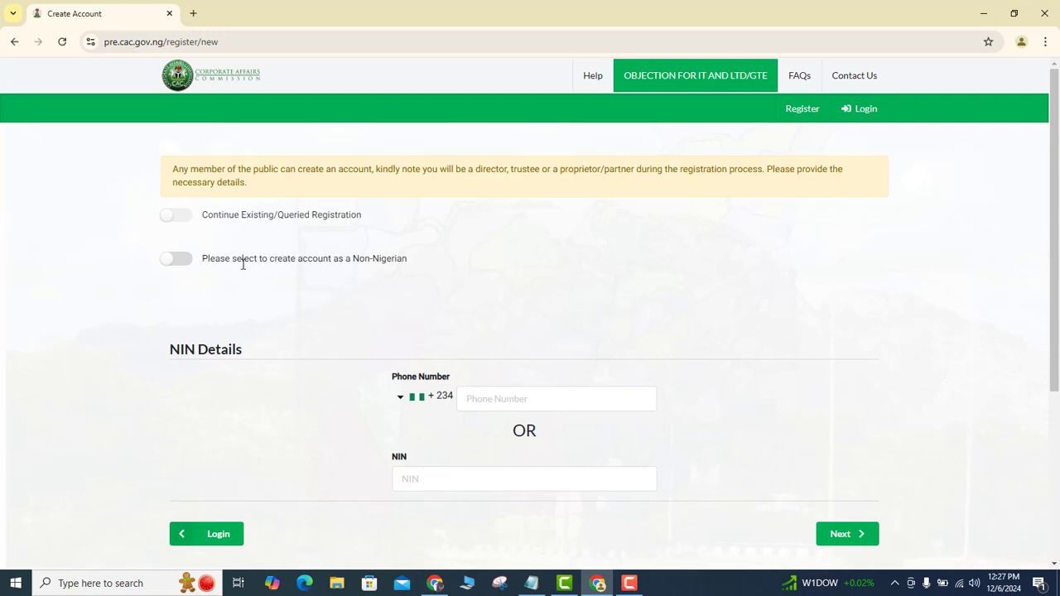
{"action": "left_click", "coordinate": [181, 262]}
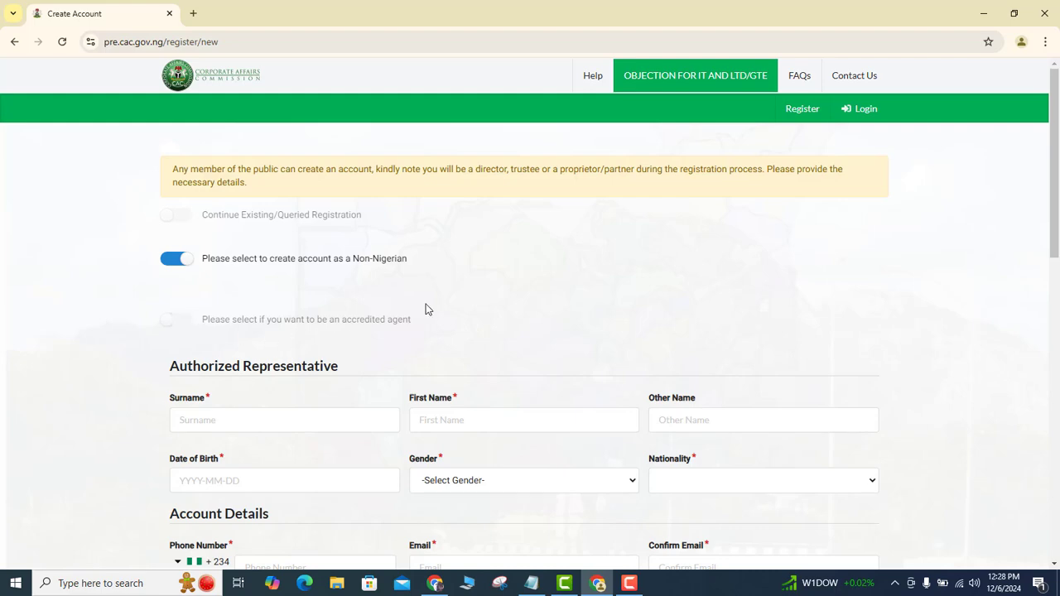
{"action": "left_click_drag", "start_coordinate": [1055, 225], "coordinate": [1029, 208]}
{"action": "left_click", "coordinate": [176, 260]}
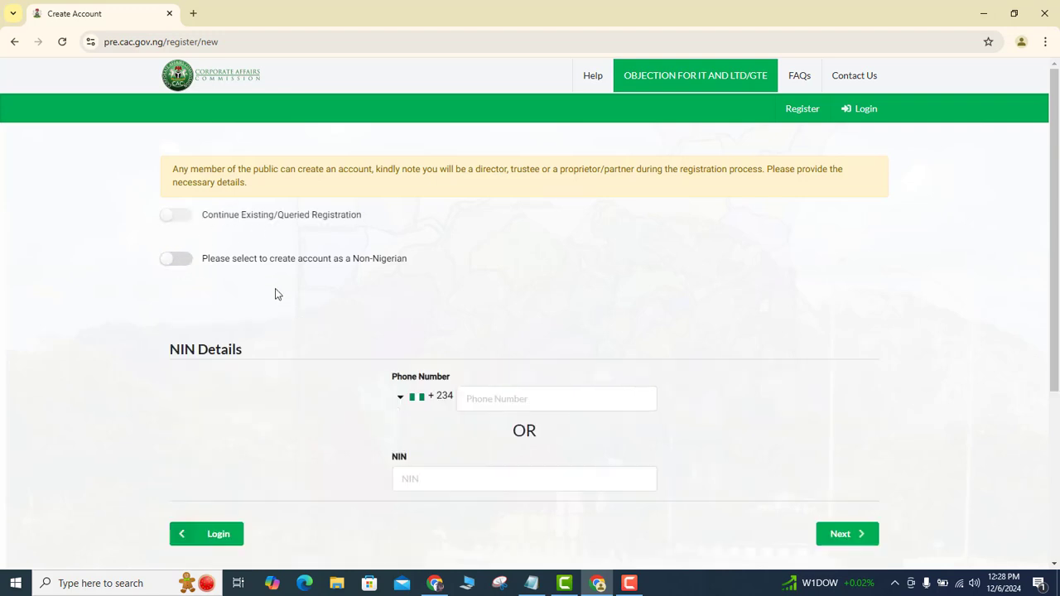
Enter the applicant's phone number in the NIN details and continue to the account form
{"action": "left_click_drag", "start_coordinate": [1055, 192], "coordinate": [1056, 211]}
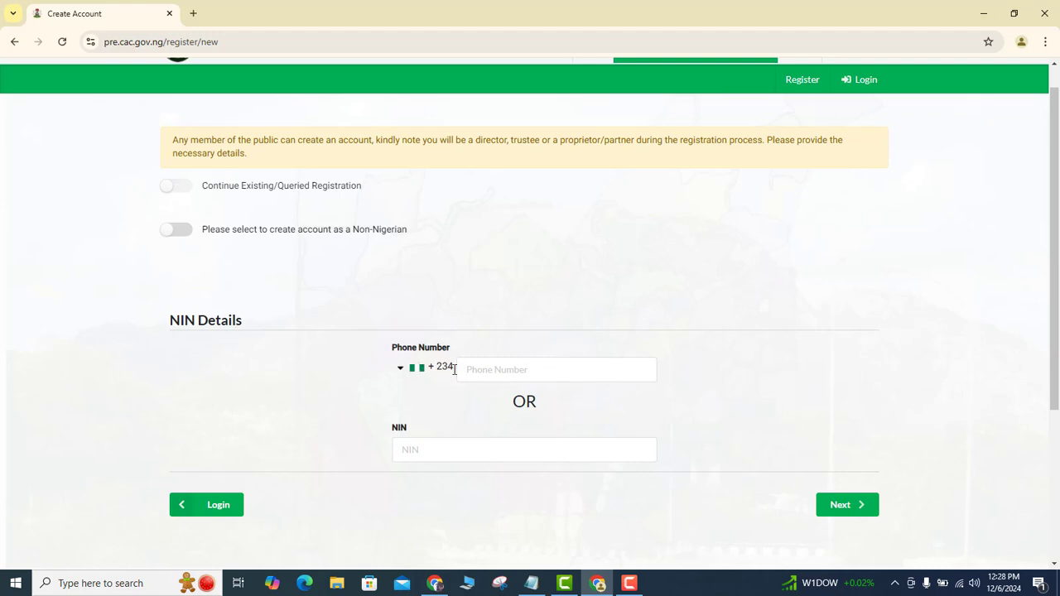
{"action": "left_click", "coordinate": [486, 374]}
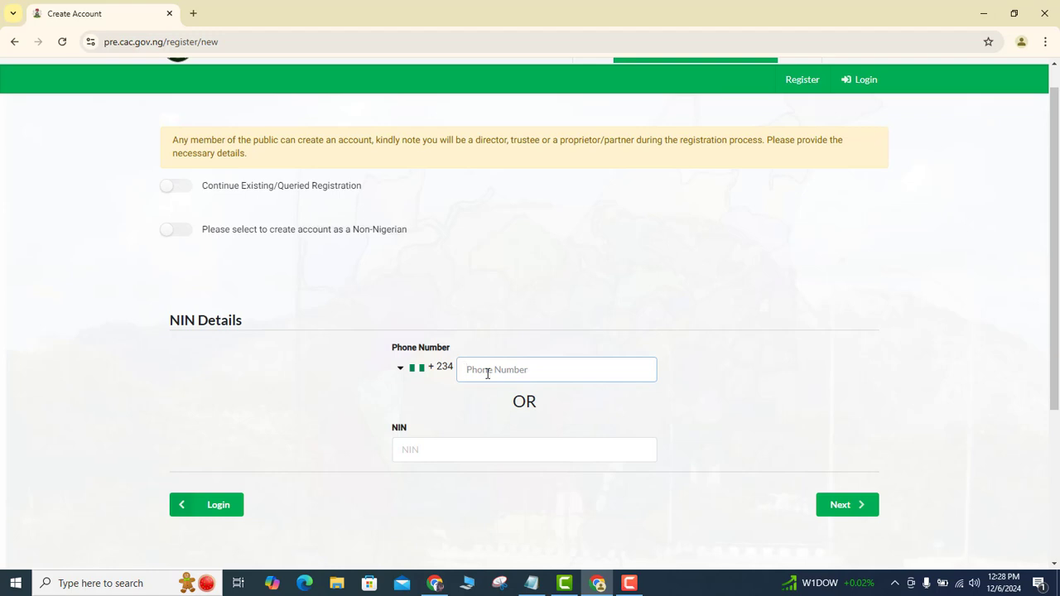
{"action": "key", "text": "ctrl+v"}
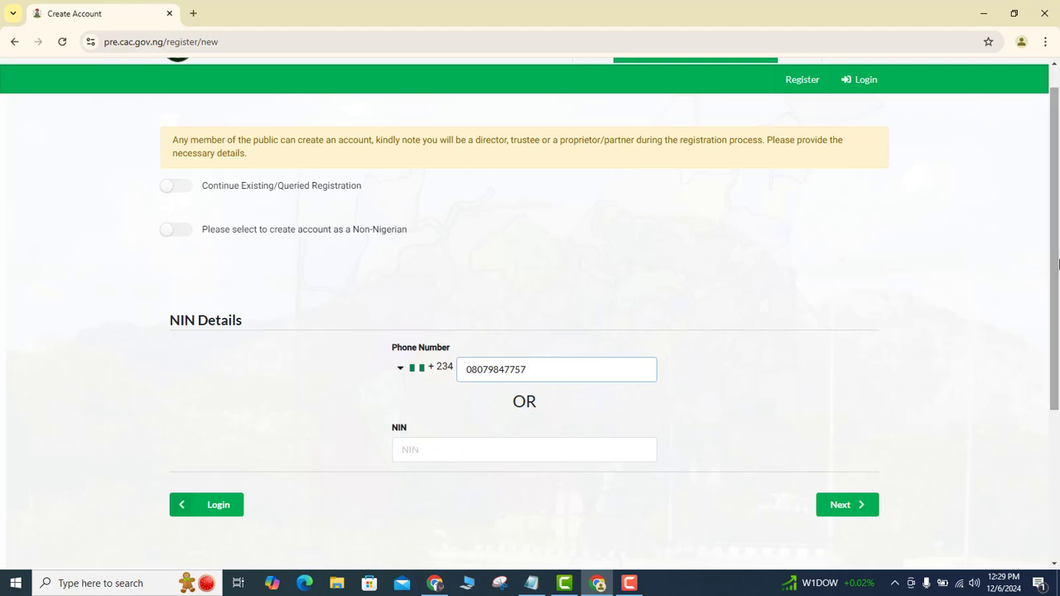
{"action": "left_click_drag", "start_coordinate": [1058, 264], "coordinate": [1019, 356]}
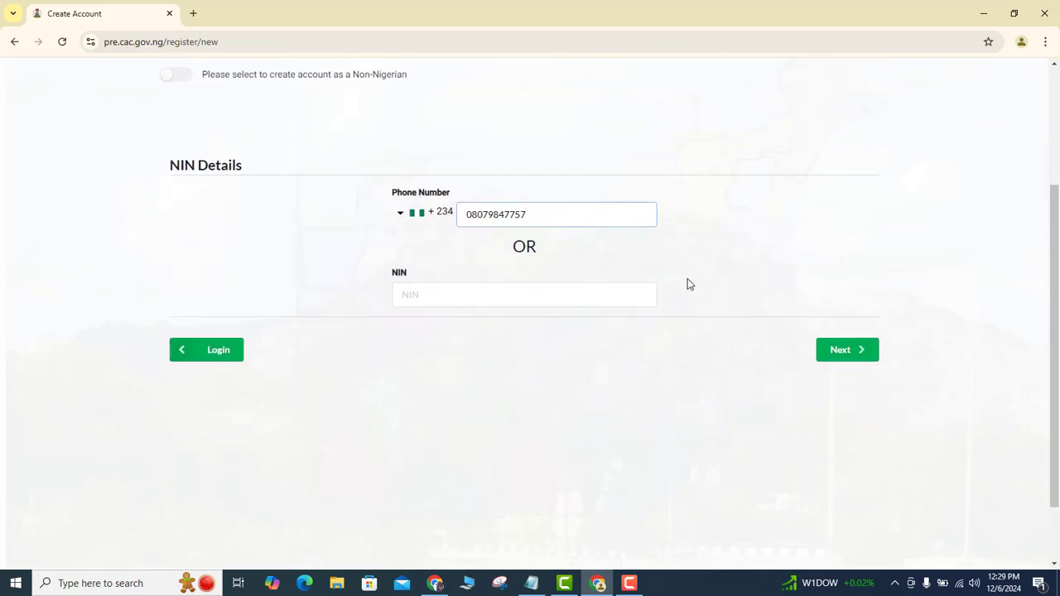
{"action": "left_click", "coordinate": [841, 354]}
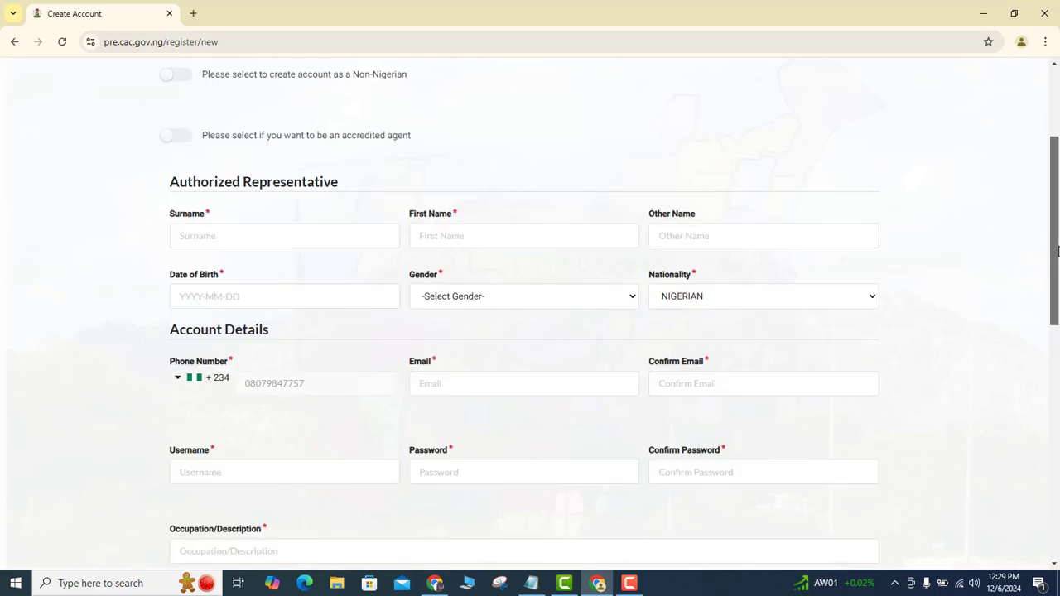
Opt to become an accredited agent and choose NIGERIAN BAR ASSOCIATION INDIVIDUAL as the accredited agent type
{"action": "left_click_drag", "start_coordinate": [1058, 245], "coordinate": [1057, 189]}
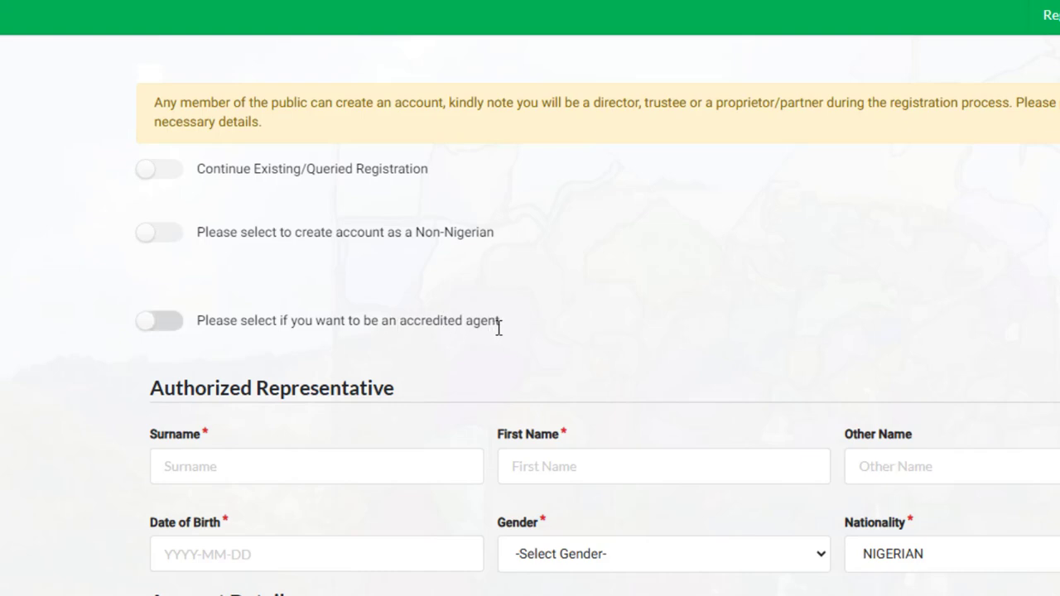
{"action": "left_click", "coordinate": [174, 330]}
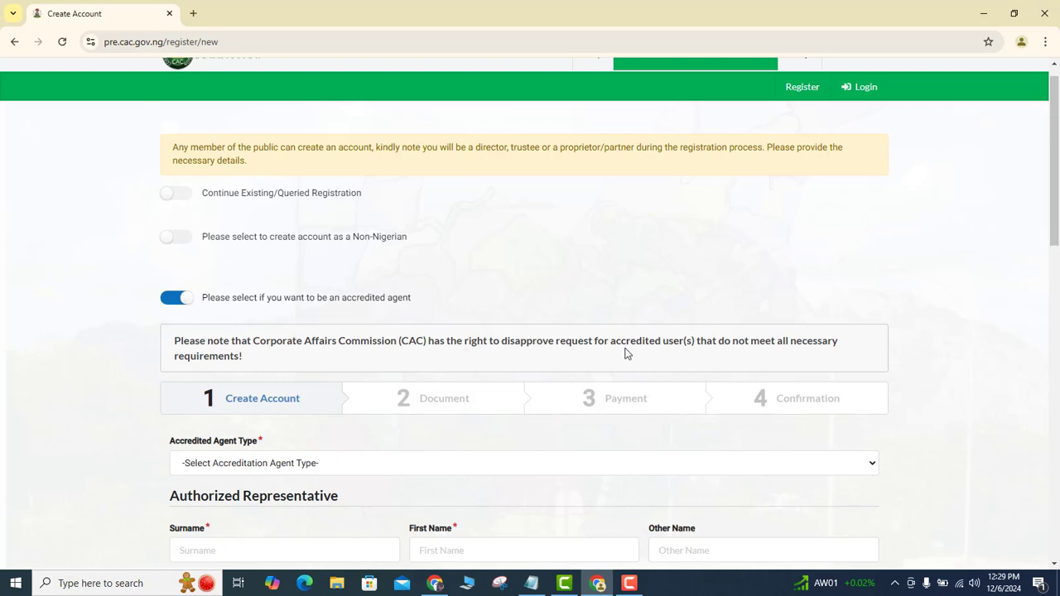
{"action": "left_click_drag", "start_coordinate": [1058, 225], "coordinate": [1058, 298]}
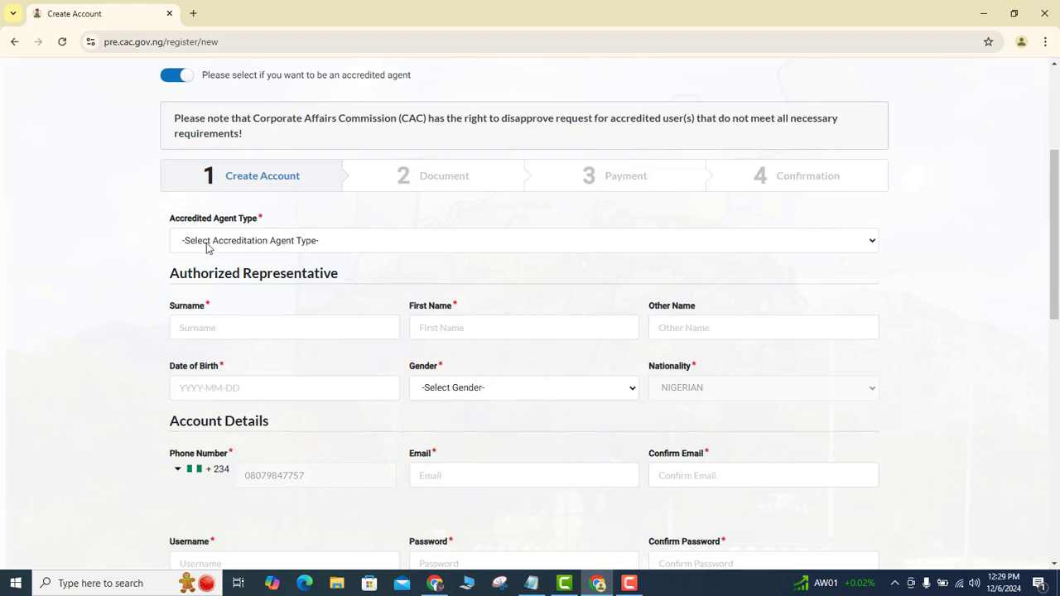
{"action": "left_click", "coordinate": [868, 241]}
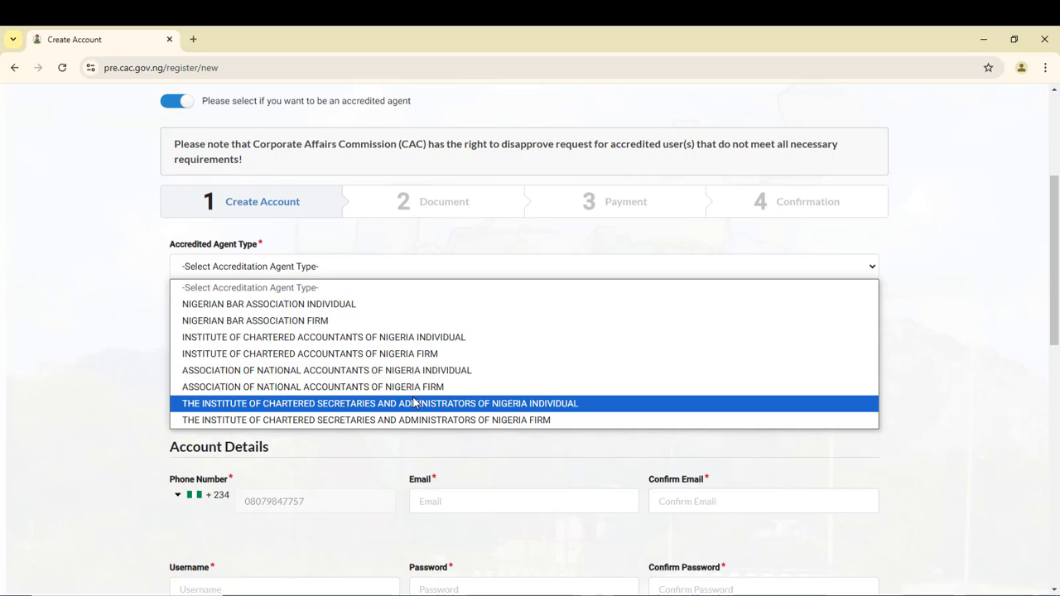
{"action": "left_click", "coordinate": [323, 310]}
Go through the authorized representative, account, address and identification details, and save them to continue to the document stage
{"action": "left_click", "coordinate": [295, 355]}
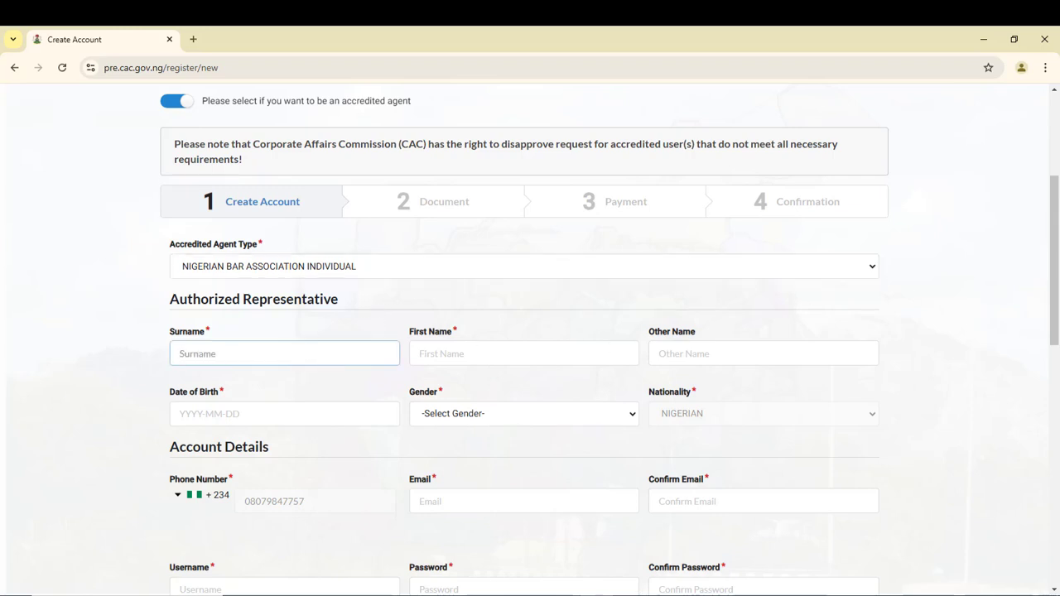
{"action": "mouse_move", "coordinate": [1057, 228]}
{"action": "left_mouse_down"}
{"action": "mouse_move", "coordinate": [1058, 384]}
{"action": "mouse_move", "coordinate": [1057, 215]}
{"action": "left_mouse_up"}
{"action": "left_click_drag", "start_coordinate": [1058, 256], "coordinate": [1048, 507]}
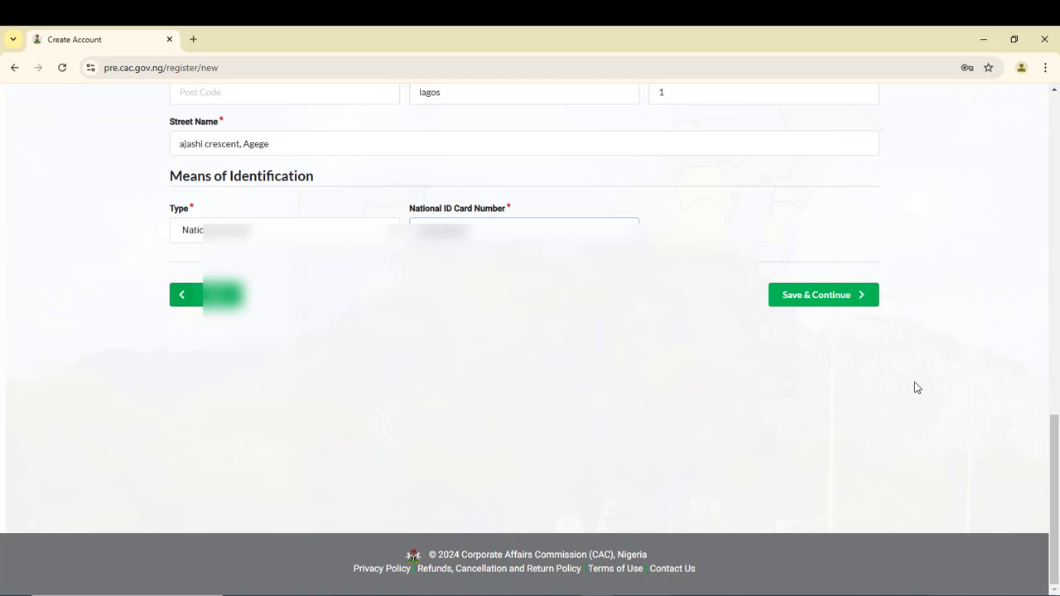
{"action": "left_click", "coordinate": [830, 304]}
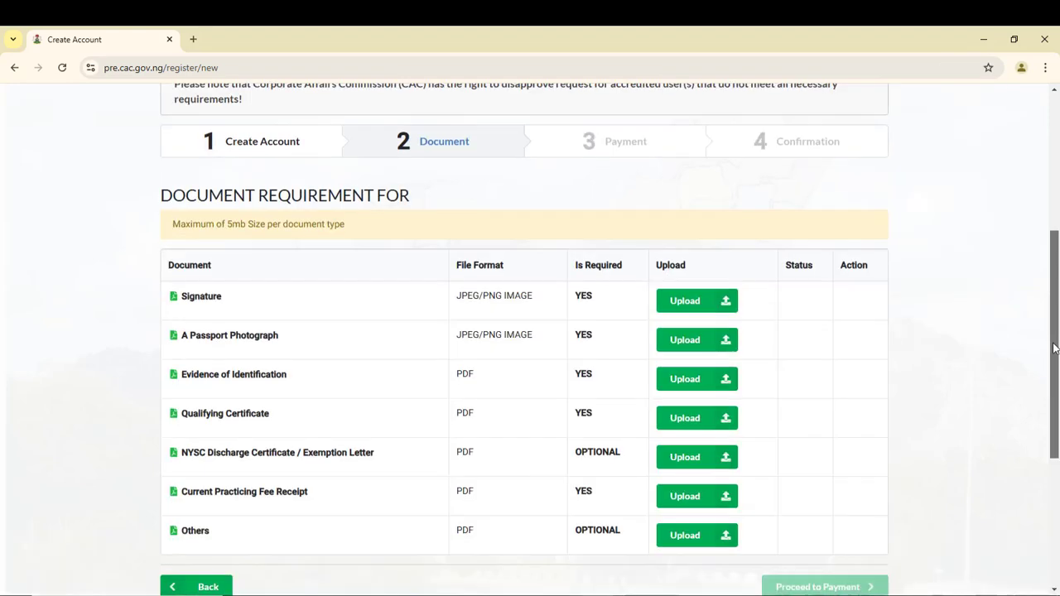
Review the accreditation document list with its uploaded files and proceed to the payment stage
{"action": "left_click_drag", "start_coordinate": [1055, 341], "coordinate": [1048, 377]}
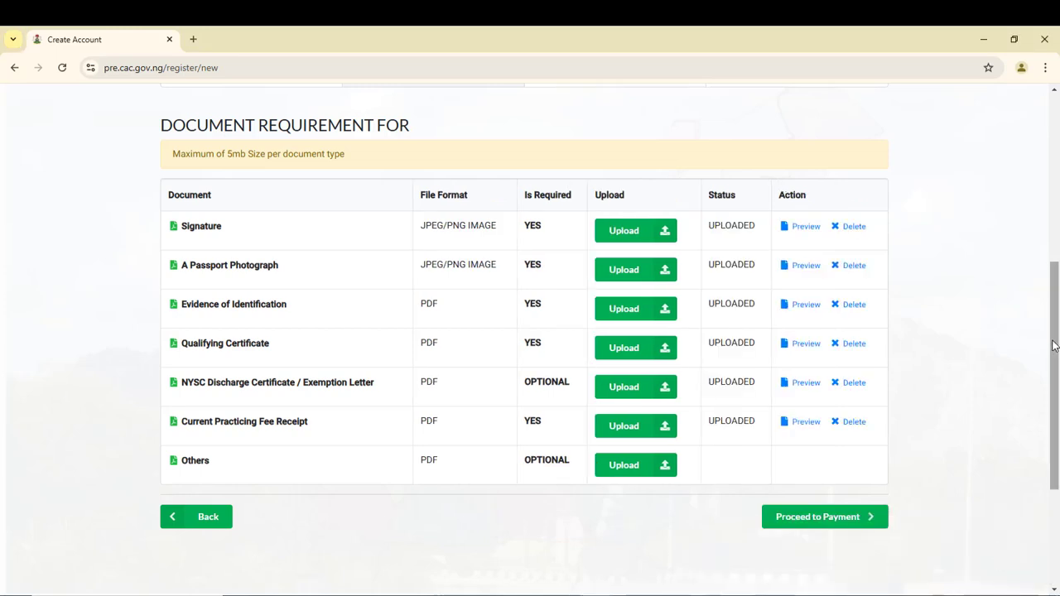
{"action": "left_click_drag", "start_coordinate": [1053, 347], "coordinate": [1054, 420]}
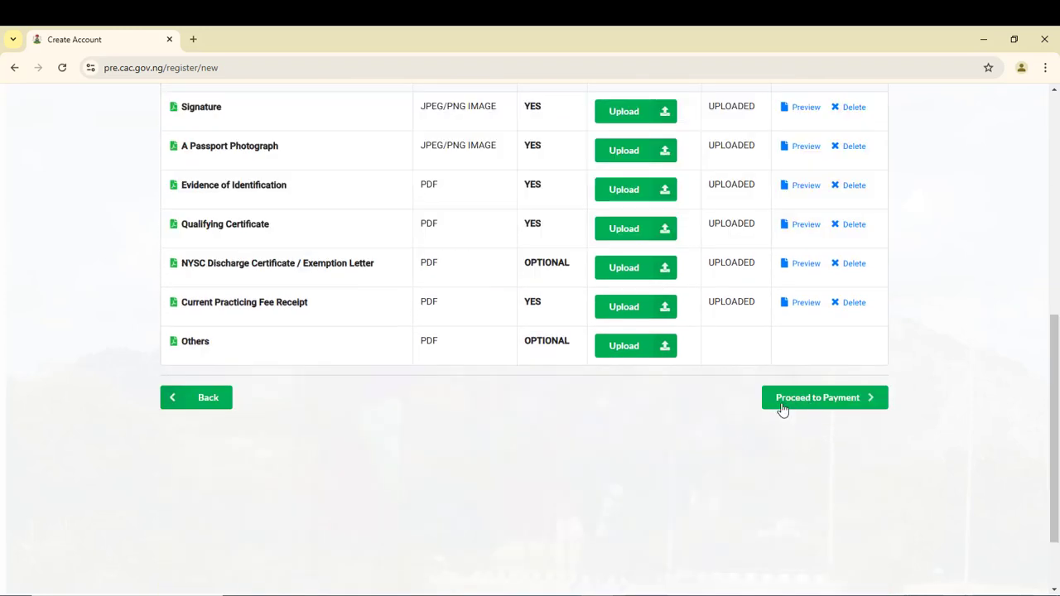
{"action": "left_click", "coordinate": [795, 406]}
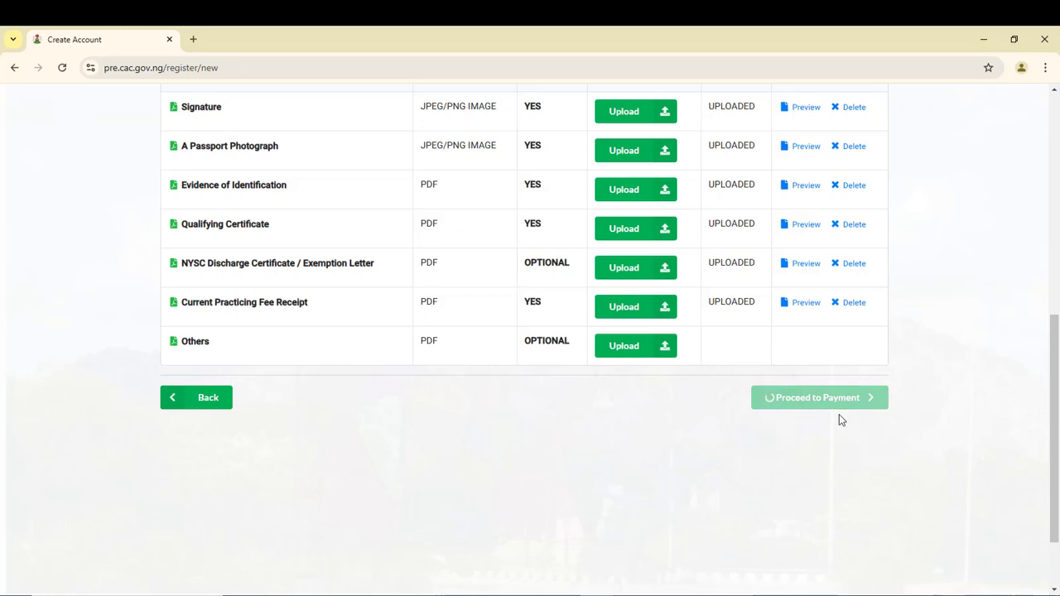
Review the accreditation fee, view the Remita payment options, and close them without paying
{"action": "left_click_drag", "start_coordinate": [1056, 263], "coordinate": [1057, 317]}
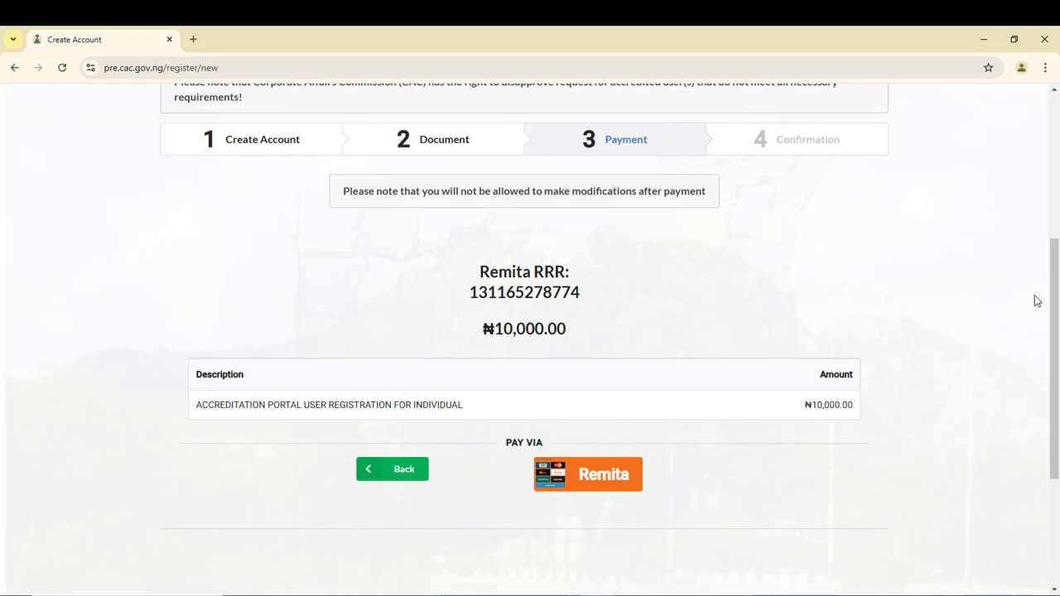
{"action": "mouse_move", "coordinate": [1056, 318]}
{"action": "left_mouse_down"}
{"action": "mouse_move", "coordinate": [1056, 291]}
{"action": "mouse_move", "coordinate": [1056, 324]}
{"action": "left_mouse_up"}
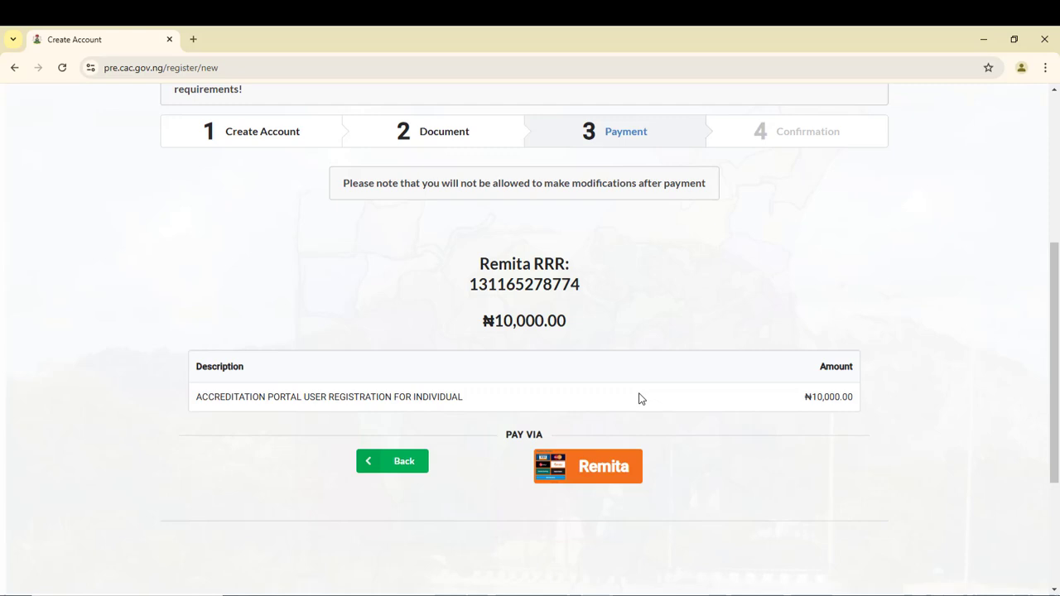
{"action": "left_click", "coordinate": [606, 466]}
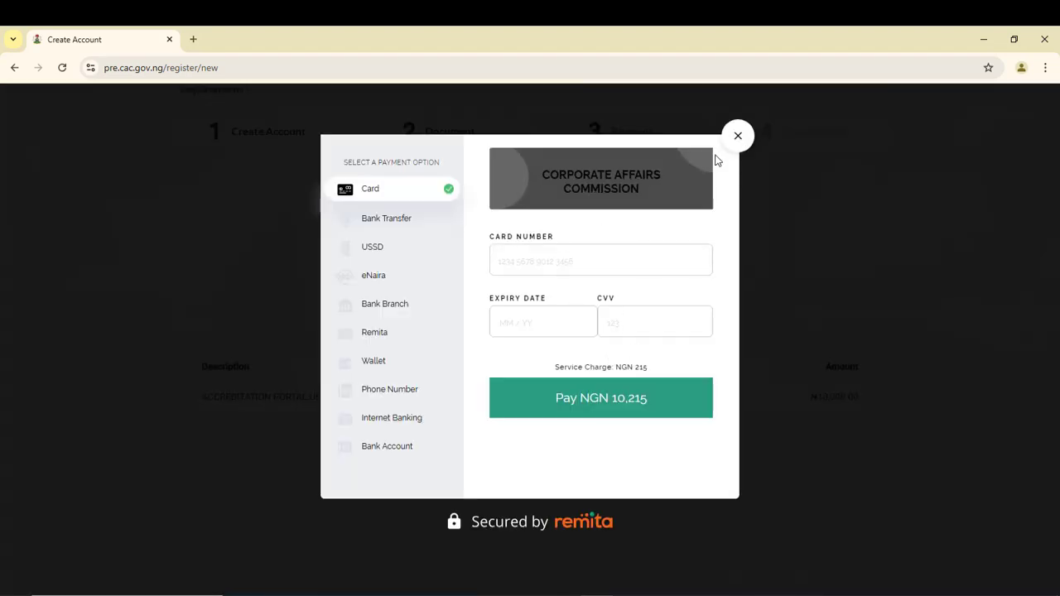
{"action": "left_click", "coordinate": [738, 136]}
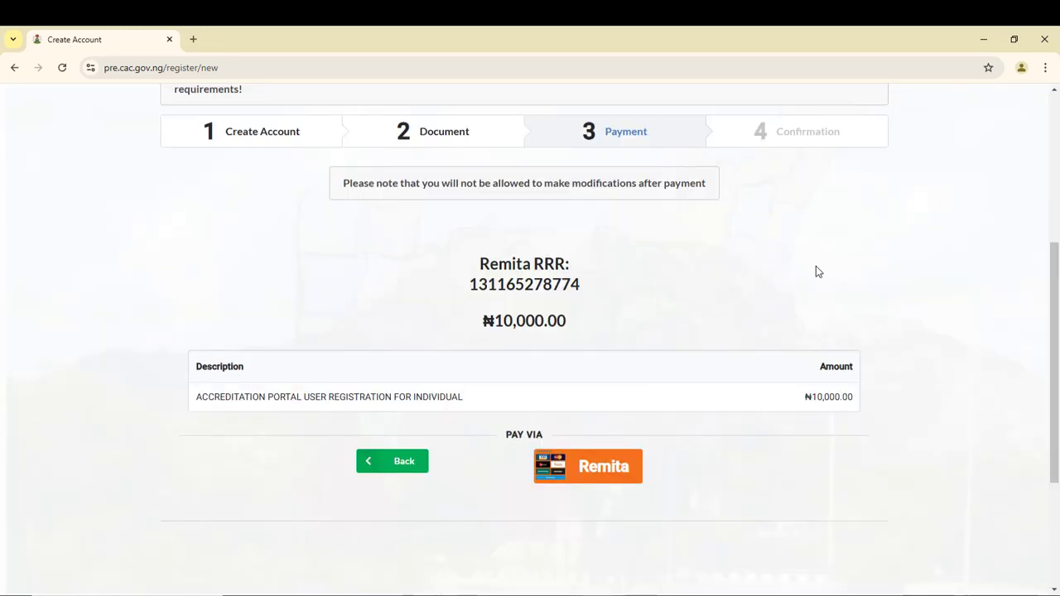
{"action": "scroll", "coordinate": [1050, 273], "scroll_direction": "up", "scroll_amount": 2}
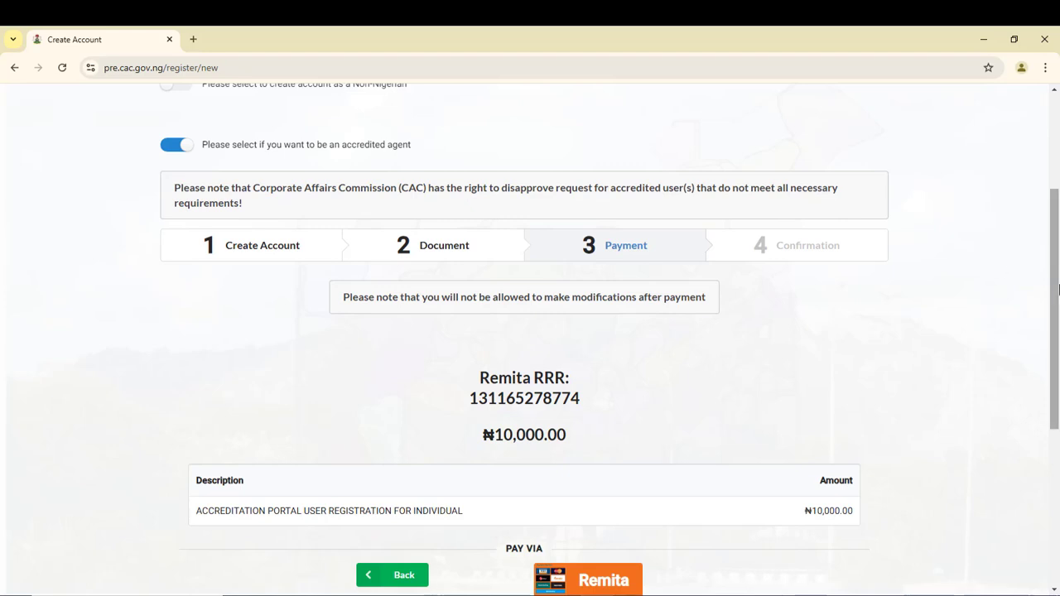
{"action": "left_click_drag", "start_coordinate": [1058, 288], "coordinate": [1057, 265]}
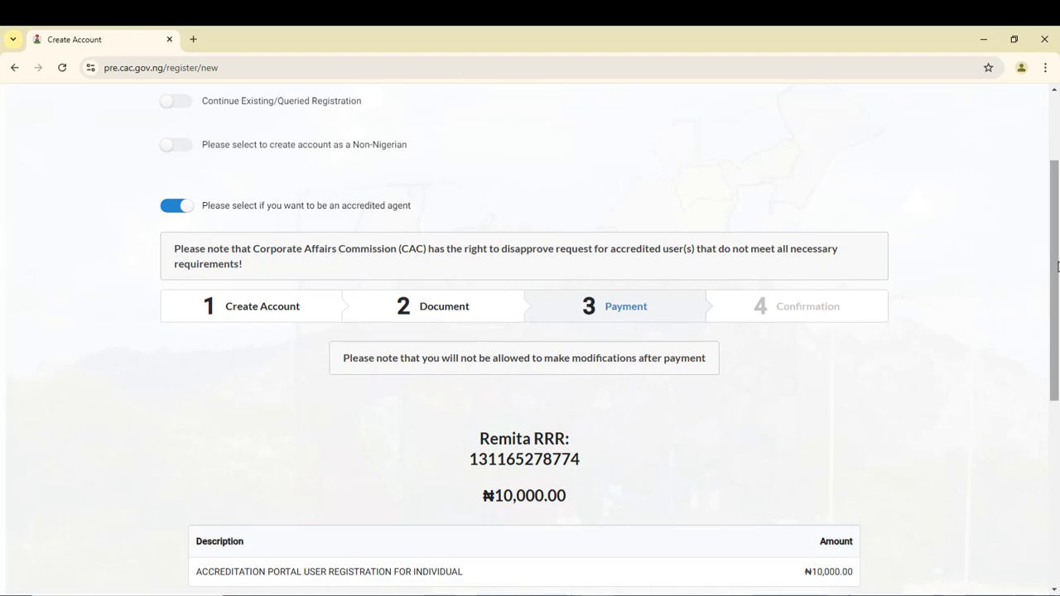
{"action": "left_click_drag", "start_coordinate": [1058, 265], "coordinate": [1057, 194]}
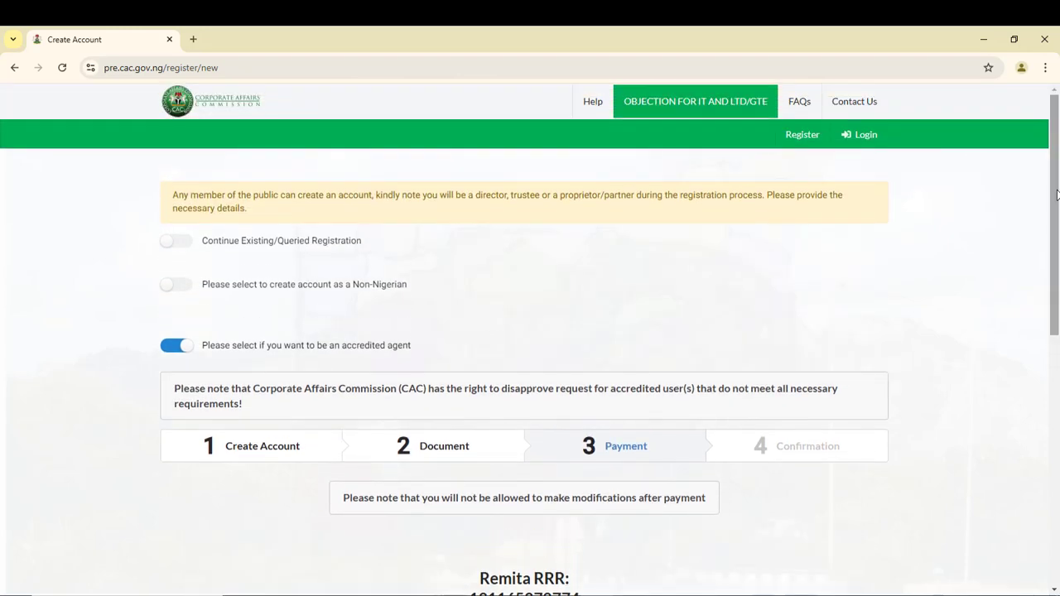